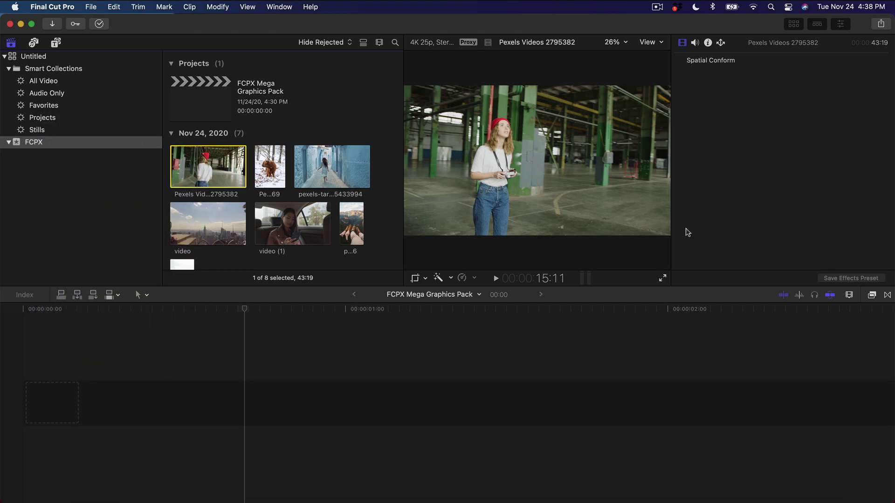
# Step: Open the FCPX Mega Graphics Pack project from the browser's Projects section
pyautogui.click(473, 320)
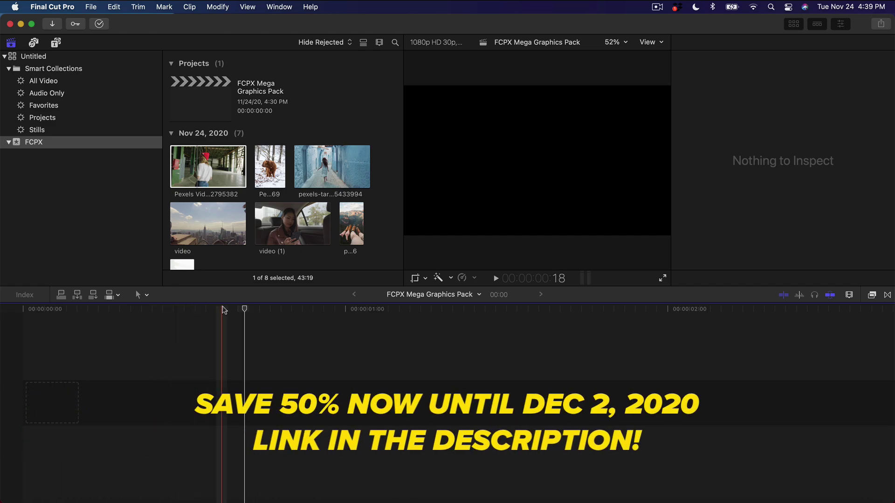
# Step: Scrub the playhead along the empty timeline ruler, ending at about 27 frames
pyautogui.click(162, 309)
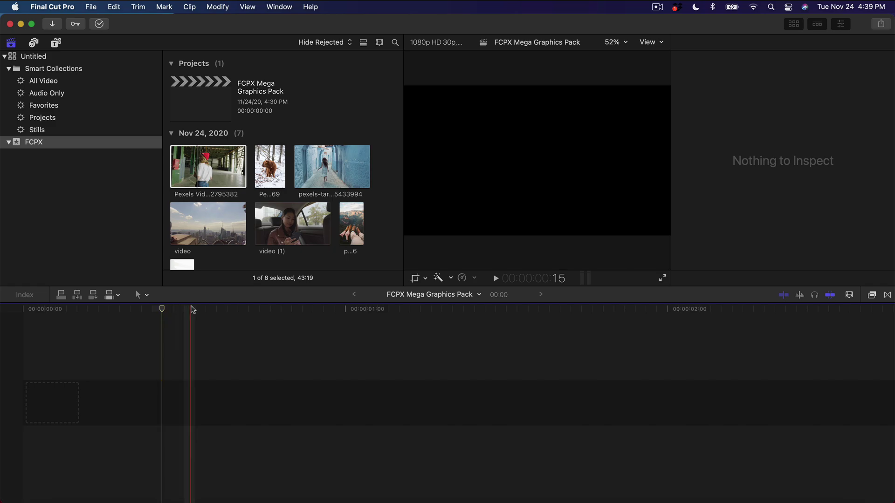
pyautogui.moveTo(191, 310); pyautogui.dragTo(252, 315)
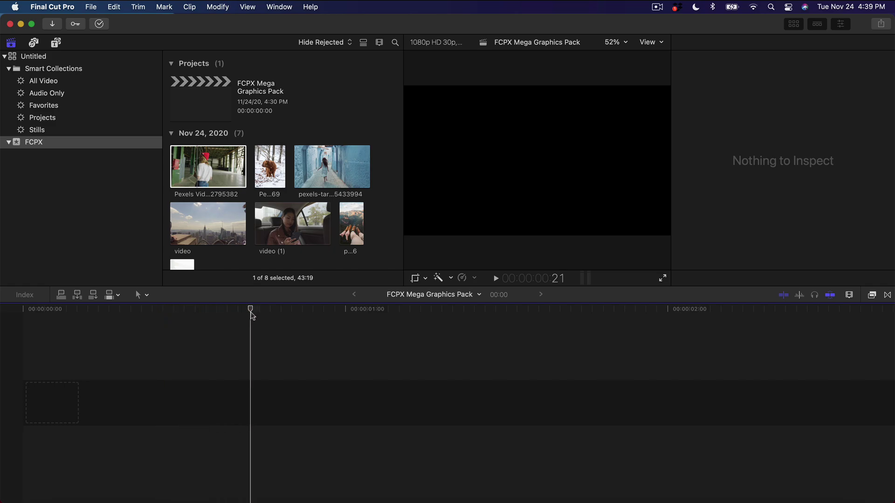
pyautogui.moveTo(251, 315); pyautogui.dragTo(143, 310)
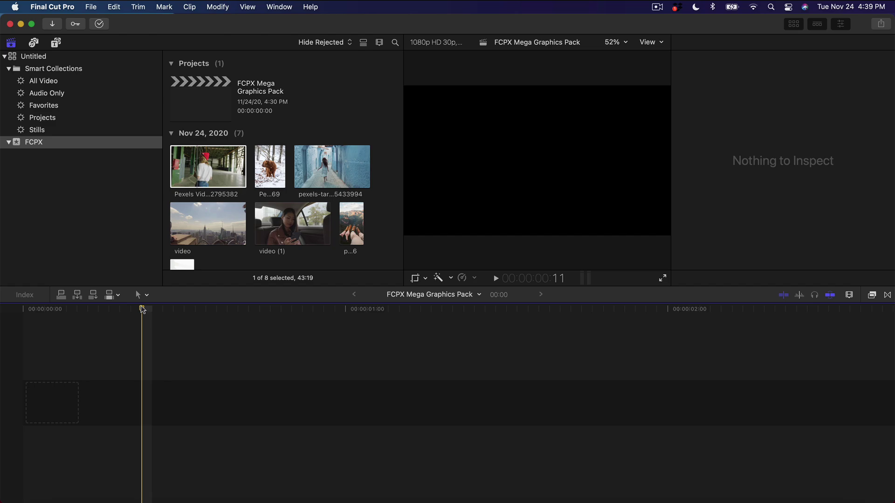
pyautogui.click(370, 311)
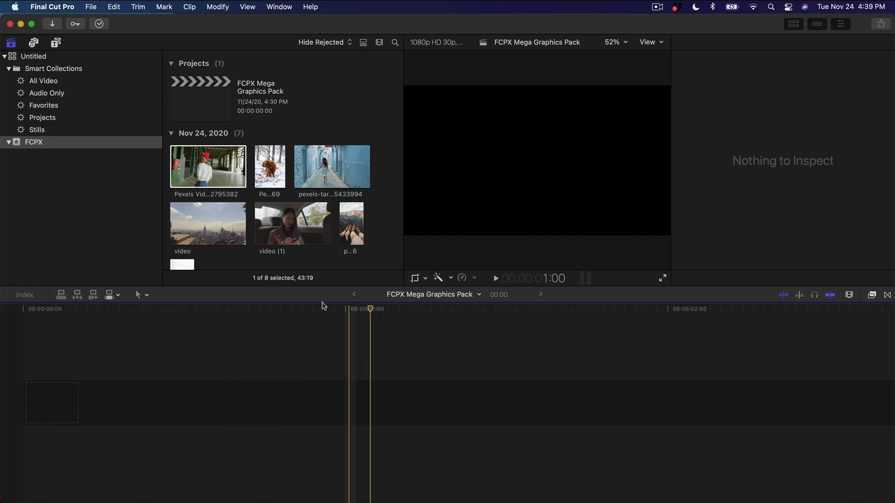
pyautogui.moveTo(395, 314); pyautogui.dragTo(286, 311)
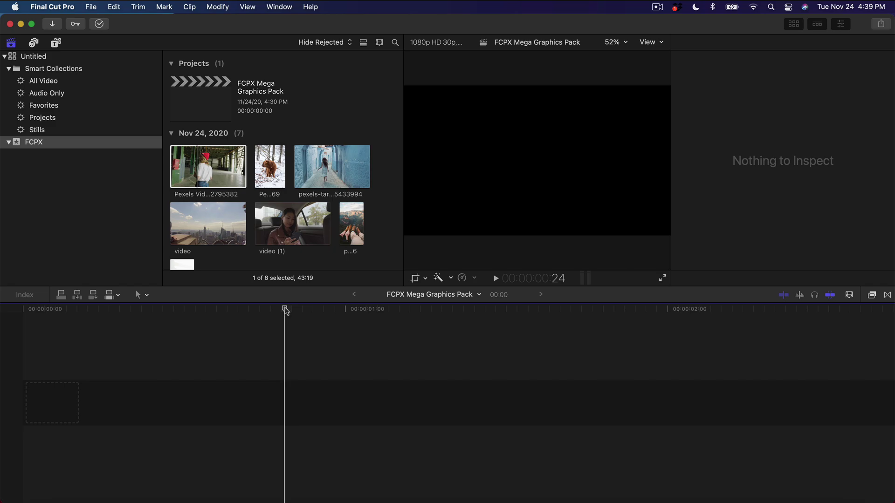
pyautogui.moveTo(285, 312); pyautogui.dragTo(263, 314)
# Step: Append the 43:22 warehouse clip, fit it to the timeline, and play a few seconds
pyautogui.press('e')
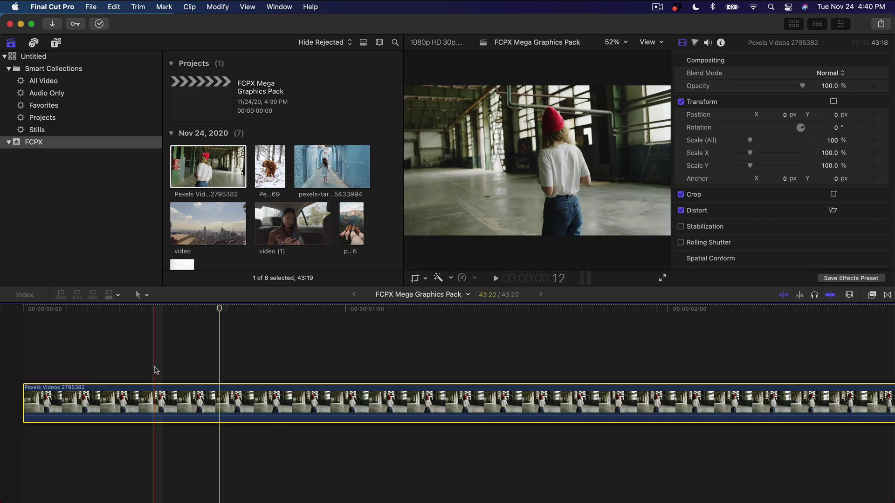
pyautogui.hotkey('shift', 'z')
pyautogui.click(279, 347)
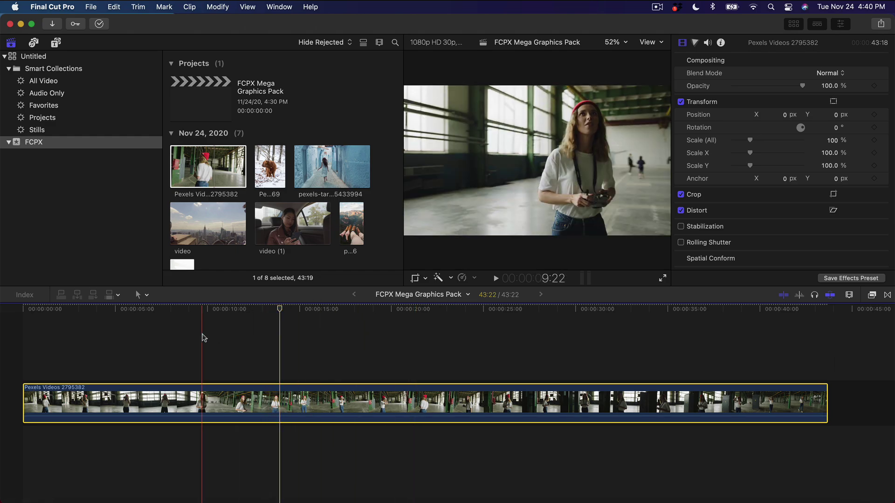
pyautogui.press('space')
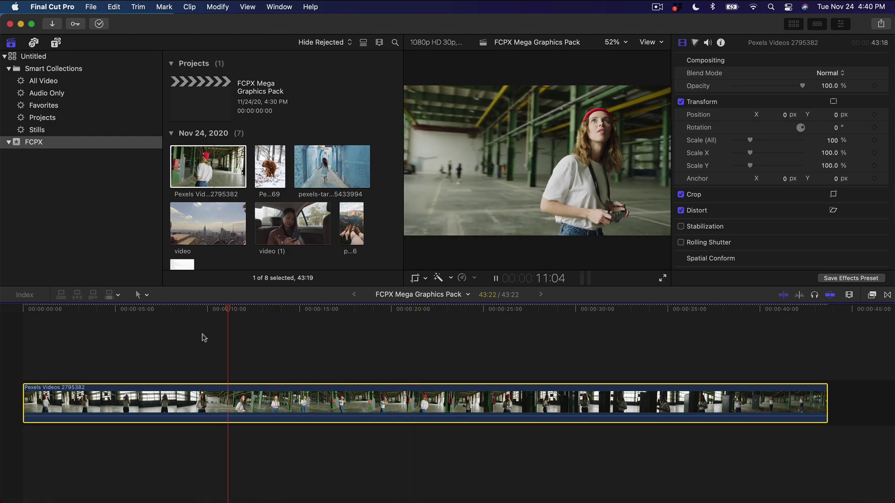
pyautogui.press('space')
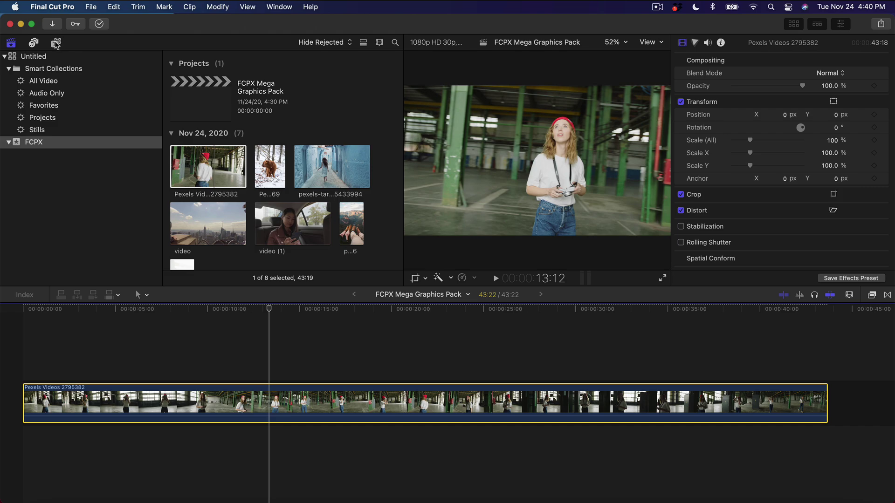
pyautogui.click(56, 43)
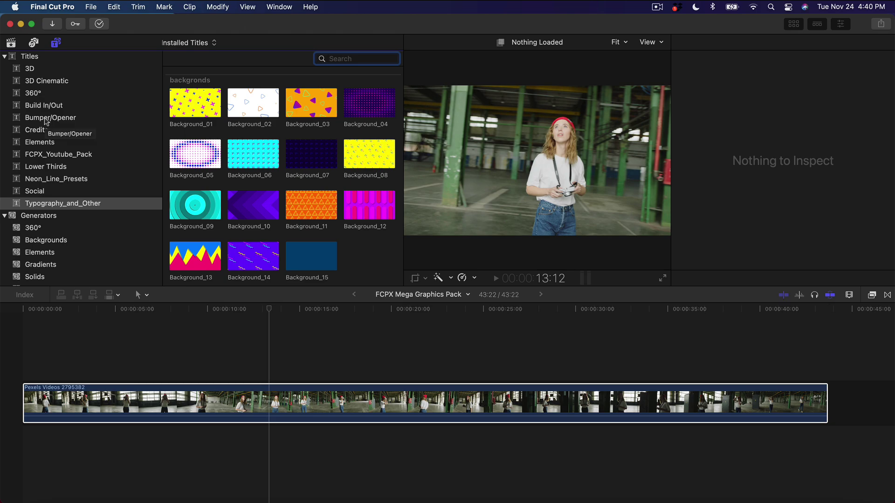
# Step: Scrub the playhead between about 16 and 20 seconds in the clip
pyautogui.click(398, 309)
pyautogui.moveTo(399, 309); pyautogui.dragTo(333, 309)
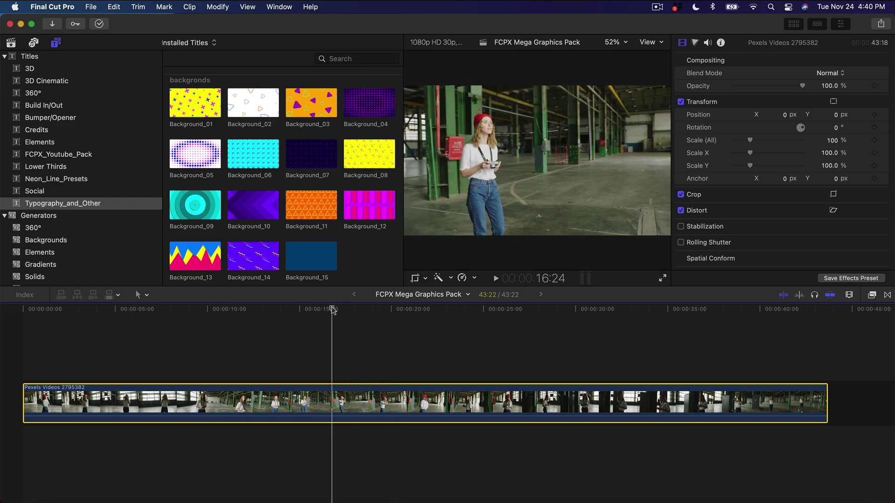
pyautogui.moveTo(332, 310); pyautogui.dragTo(357, 309)
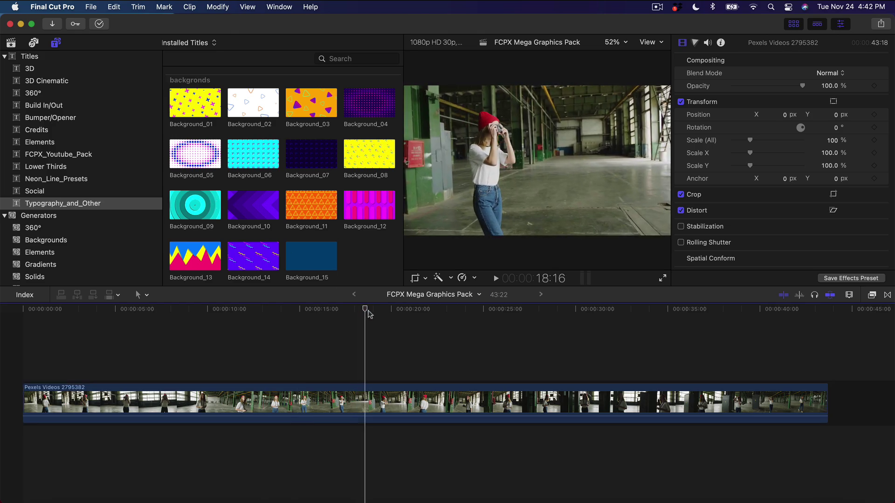
pyautogui.moveTo(365, 309); pyautogui.dragTo(333, 311)
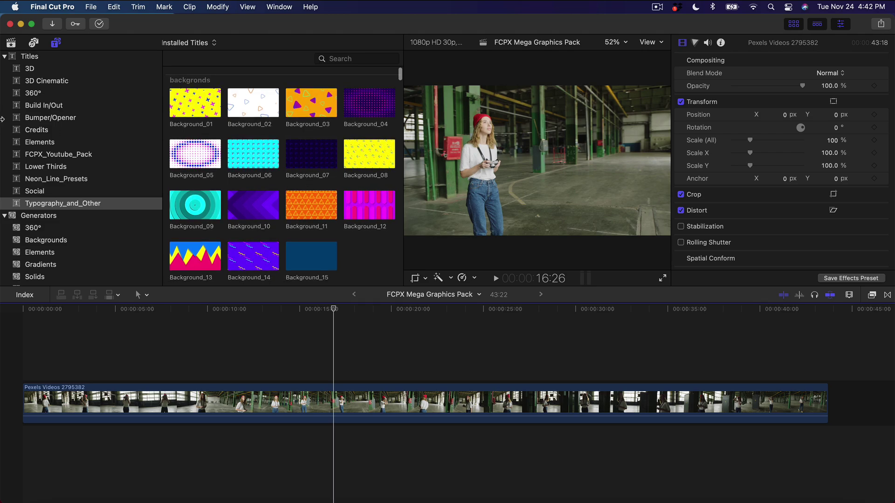
# Step: Connect the FCPX_Youtube_Pack annotations_02 title above the clip near 8 seconds
pyautogui.click(32, 154)
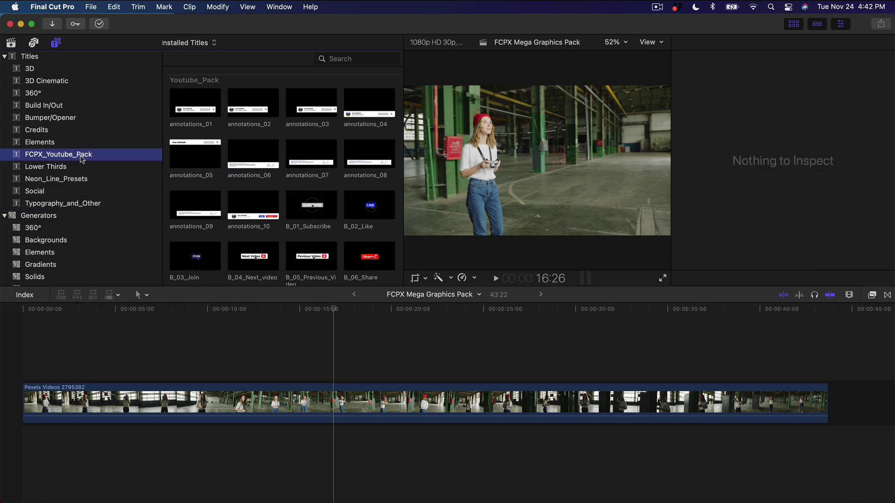
pyautogui.scroll(-5, 254, 173)
pyautogui.scroll(5, 261, 173)
pyautogui.click(239, 104)
pyautogui.moveTo(240, 105)
pyautogui.mouseDown()
pyautogui.moveTo(228, 263)
pyautogui.moveTo(186, 332)
pyautogui.mouseUp()
# Step: Preview the annotations_02 subscribe bar animation, then delete it from the timeline
pyautogui.press('space')
pyautogui.press('cmd+4')
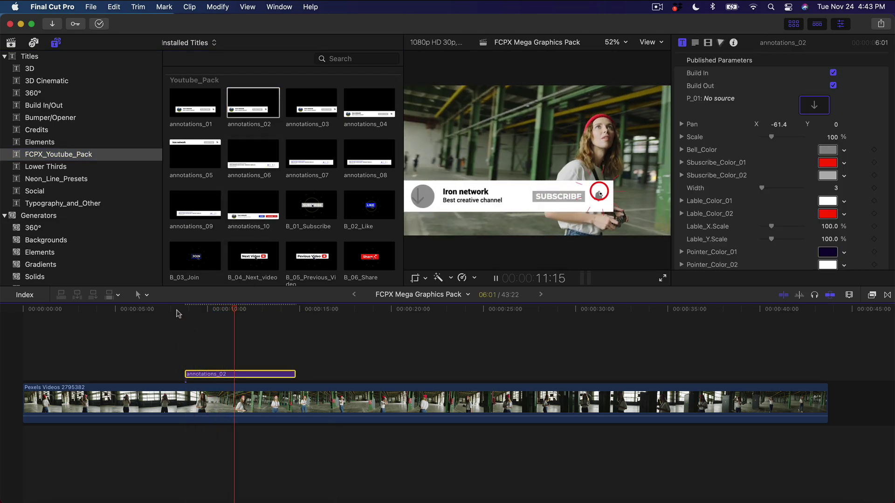
pyautogui.press('space')
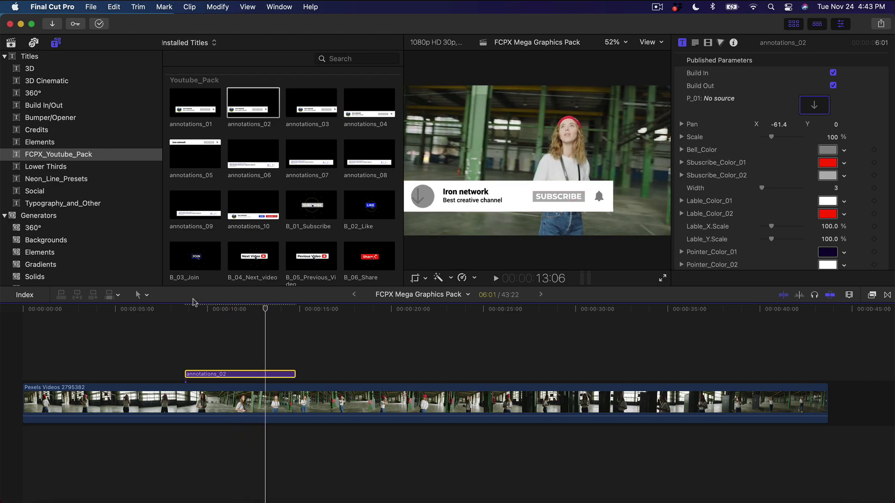
pyautogui.moveTo(265, 310); pyautogui.dragTo(233, 310)
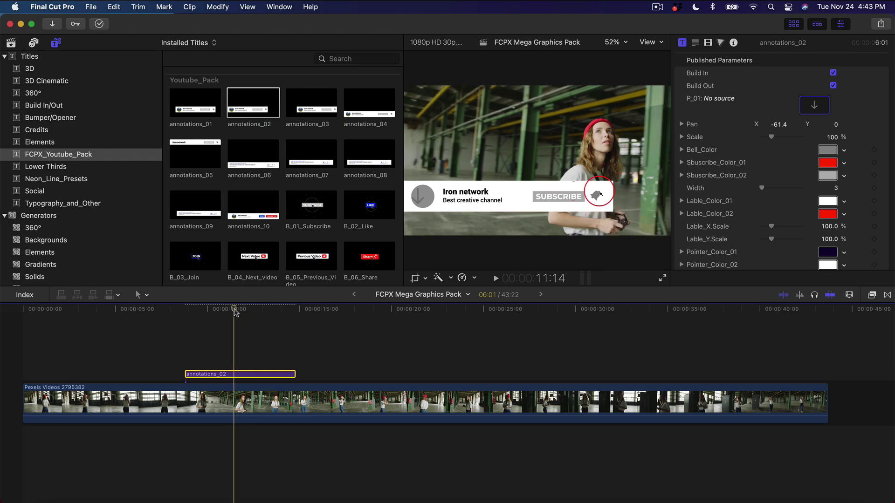
pyautogui.press('Delete')
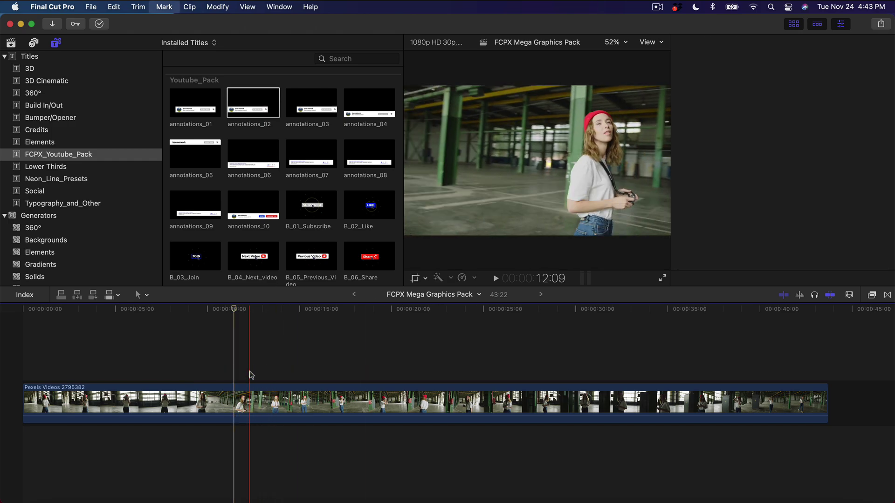
pyautogui.scroll(-5, 254, 162)
pyautogui.click(254, 161)
# Step: Try the B_08_bell_Icon title above the clip near 6 seconds, then delete it
pyautogui.moveTo(254, 162); pyautogui.dragTo(150, 354)
pyautogui.press('space')
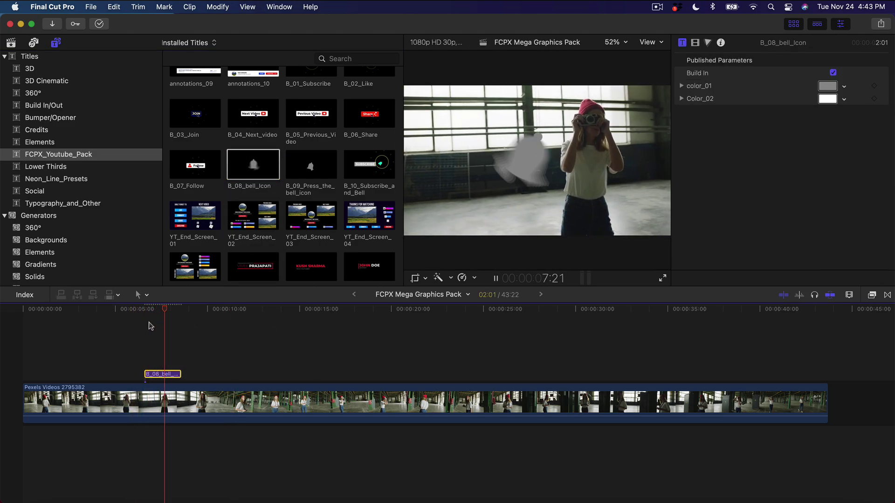
pyautogui.press('Delete')
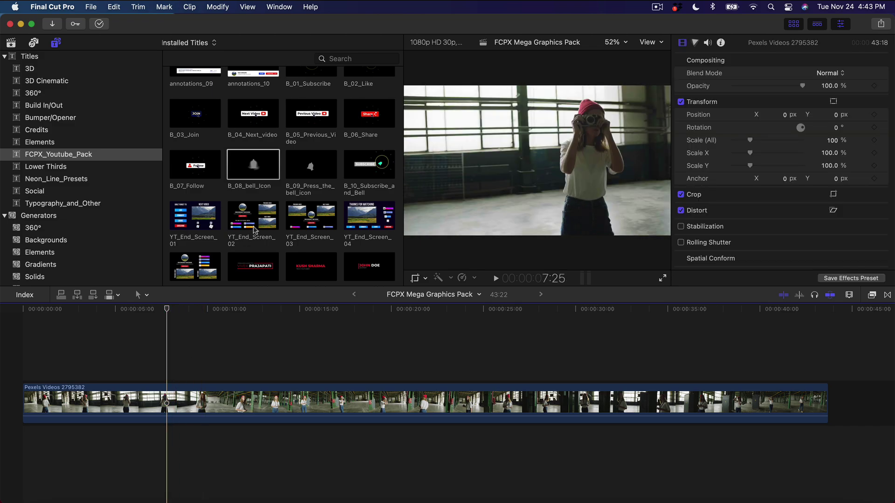
# Step: Preview the YT_Lowerthird_01 and YT_Social_Media_02 Snapchat titles in the browser
pyautogui.scroll(-6, 251, 228)
pyautogui.click(254, 111)
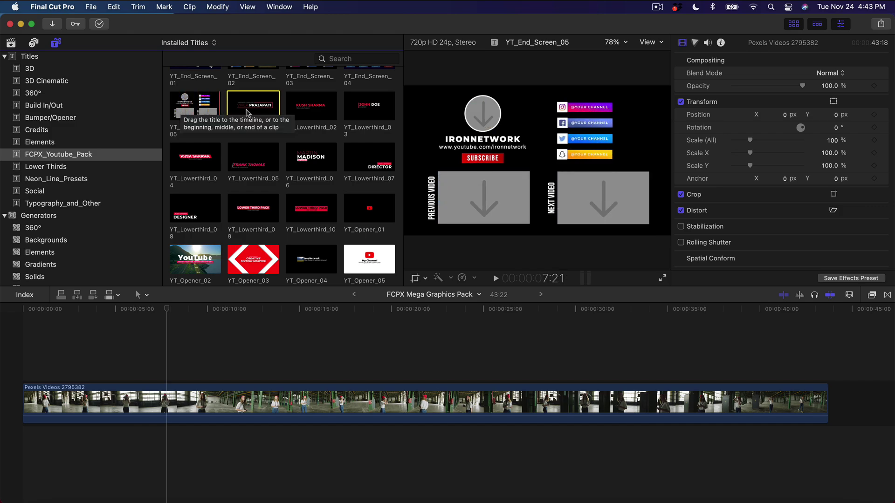
pyautogui.scroll(-5, 261, 135)
pyautogui.scroll(3, 267, 129)
pyautogui.scroll(-3, 267, 129)
pyautogui.click(245, 156)
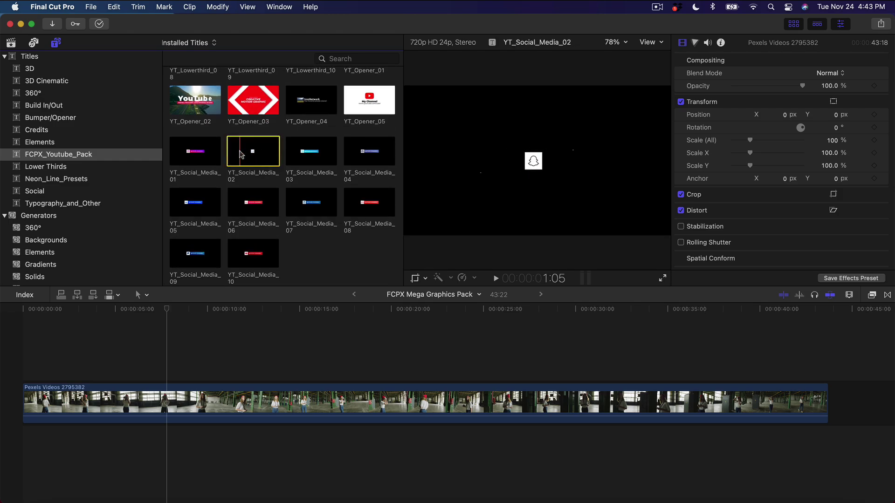
# Step: Connect YT_Social_Media_02 above the clip near 12 seconds and play it in an enlarged viewer
pyautogui.moveTo(261, 151); pyautogui.dragTo(278, 322)
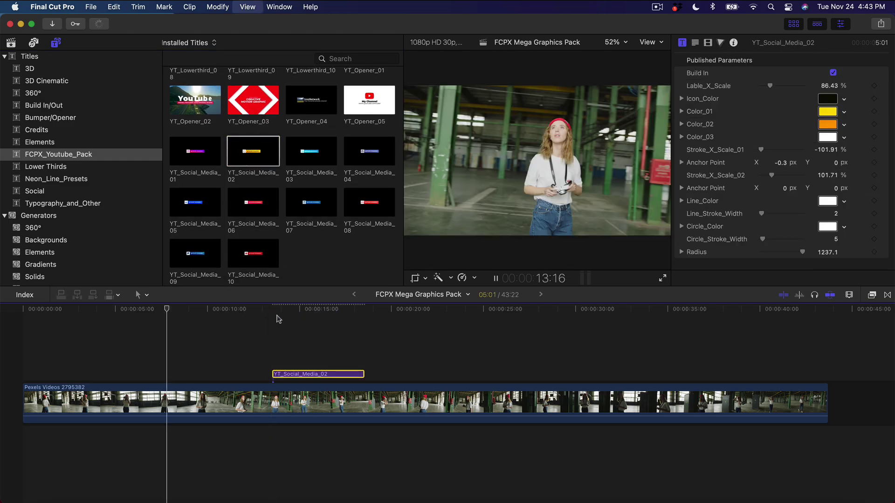
pyautogui.press('space')
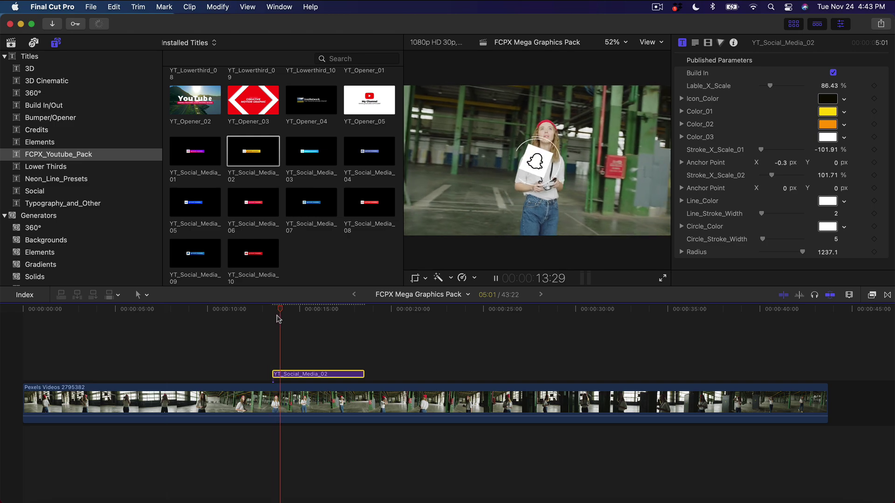
pyautogui.click(793, 23)
pyautogui.moveTo(325, 307); pyautogui.dragTo(306, 307)
# Step: Move the Snapchat title to the frame's lower left with on-screen Transform
pyautogui.click(21, 278)
pyautogui.click(42, 292)
pyautogui.moveTo(334, 167); pyautogui.dragTo(237, 245)
pyautogui.click(653, 60)
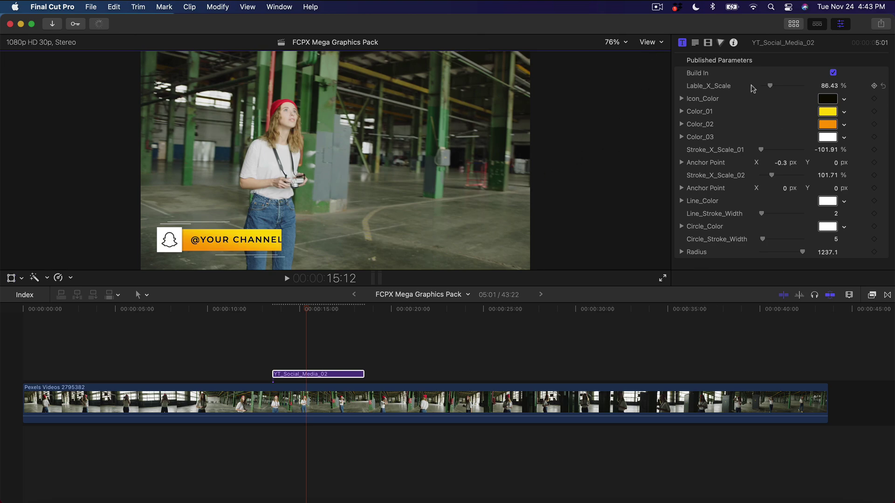
# Step: Compare playback of the title with its Build In animation off and back on
pyautogui.click(833, 73)
pyautogui.click(833, 74)
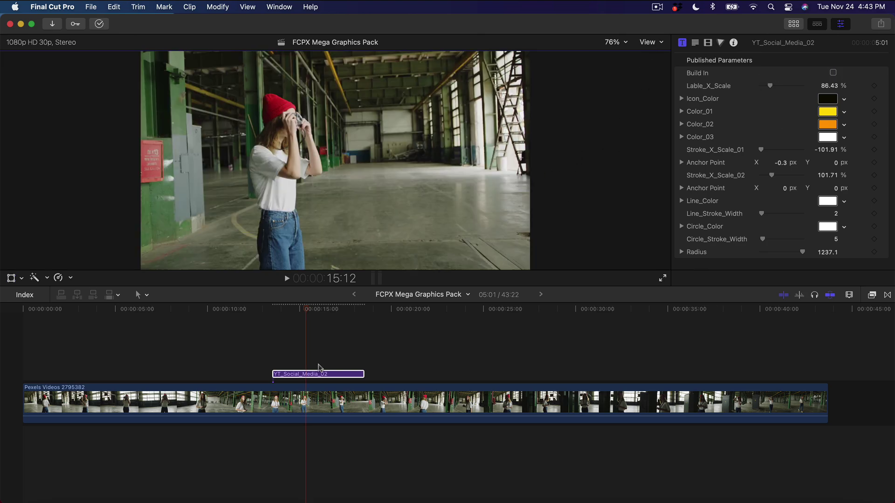
pyautogui.press('space')
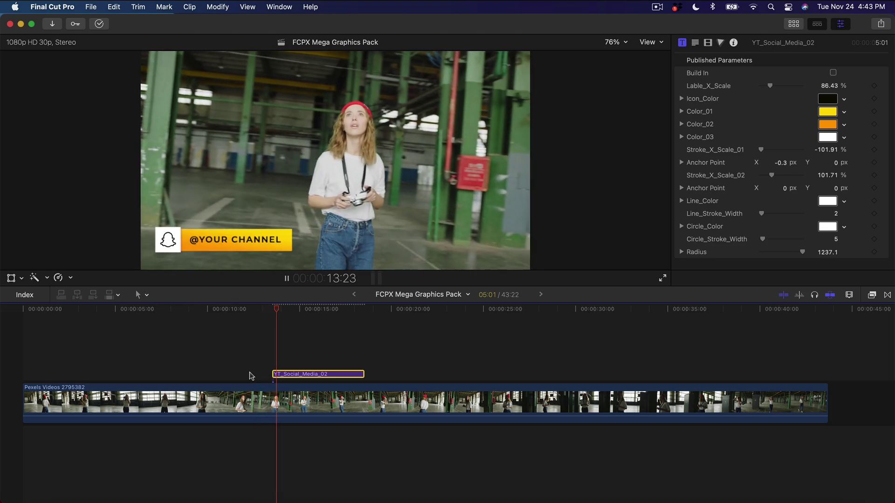
pyautogui.press('space')
pyautogui.click(833, 73)
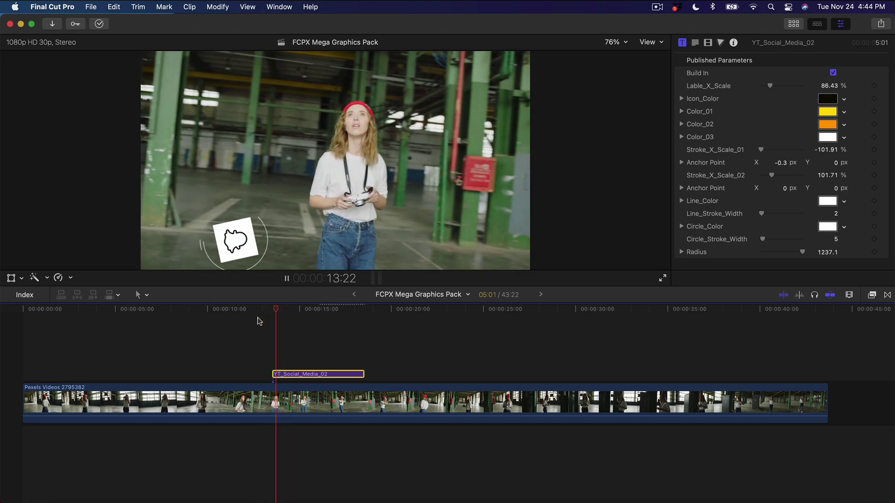
pyautogui.press('space')
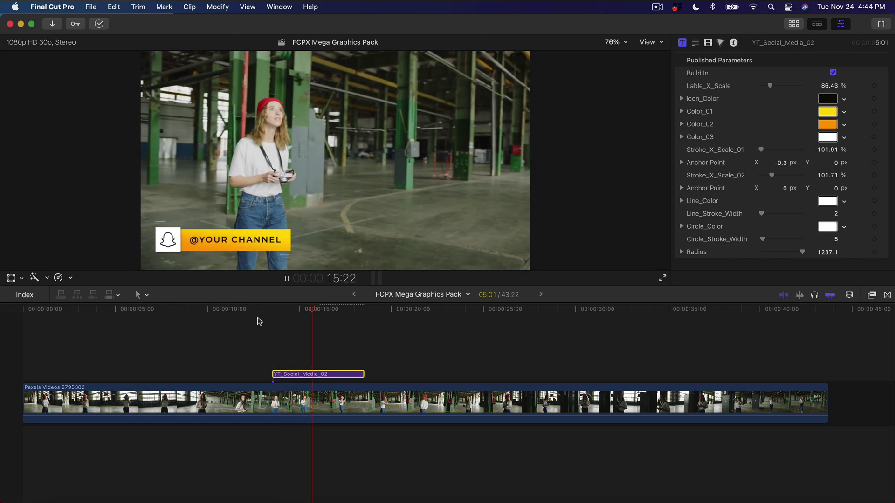
pyautogui.press('space')
pyautogui.moveTo(318, 308); pyautogui.dragTo(280, 310)
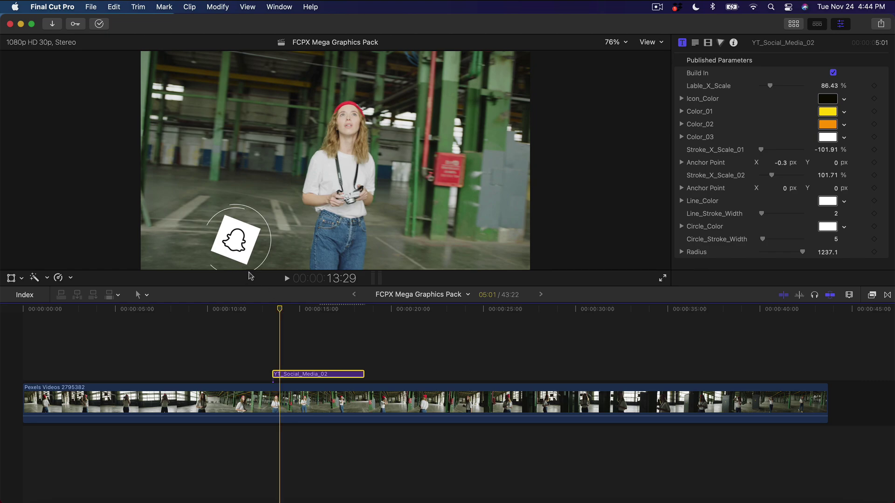
# Step: Nudge the Snapchat title slightly higher and preview its animation
pyautogui.click(21, 278)
pyautogui.click(39, 292)
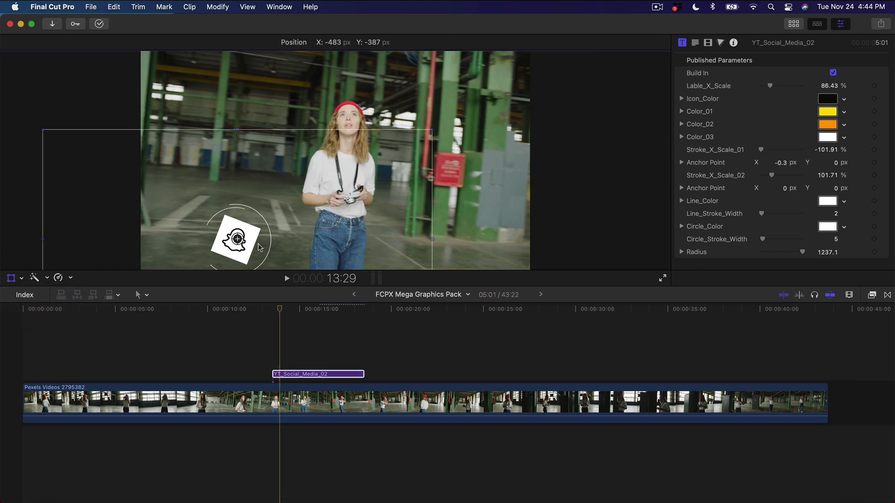
pyautogui.moveTo(260, 239); pyautogui.dragTo(260, 237)
pyautogui.click(650, 61)
pyautogui.press('space')
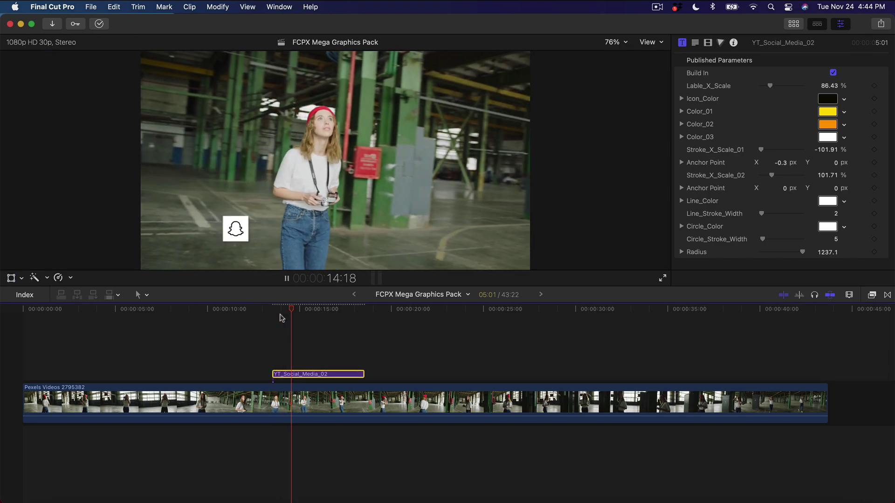
pyautogui.press('space')
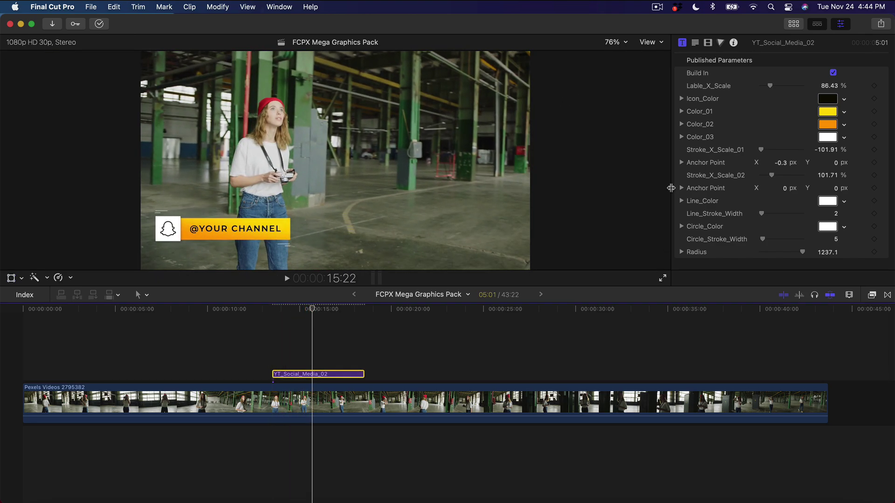
# Step: Change the lower third's Color_01 from lime green to yellow
pyautogui.click(825, 111)
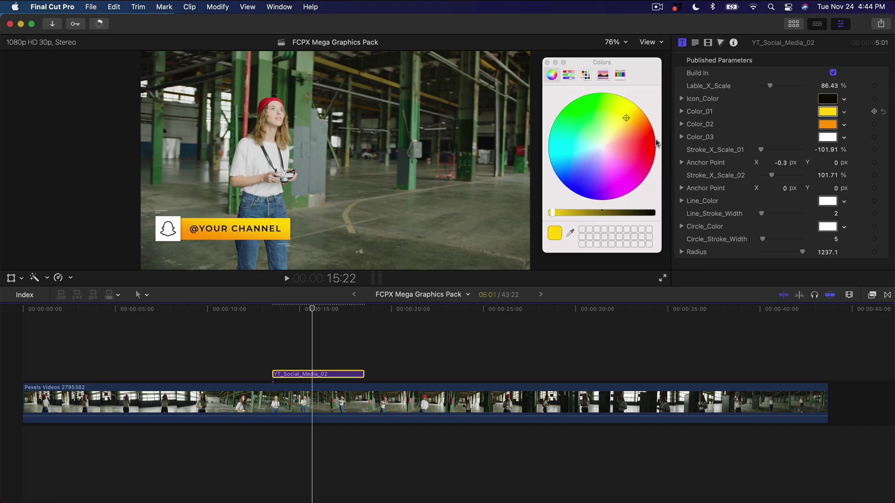
pyautogui.click(623, 117)
pyautogui.moveTo(617, 115)
pyautogui.mouseDown()
pyautogui.moveTo(625, 119)
pyautogui.moveTo(623, 111)
pyautogui.mouseUp()
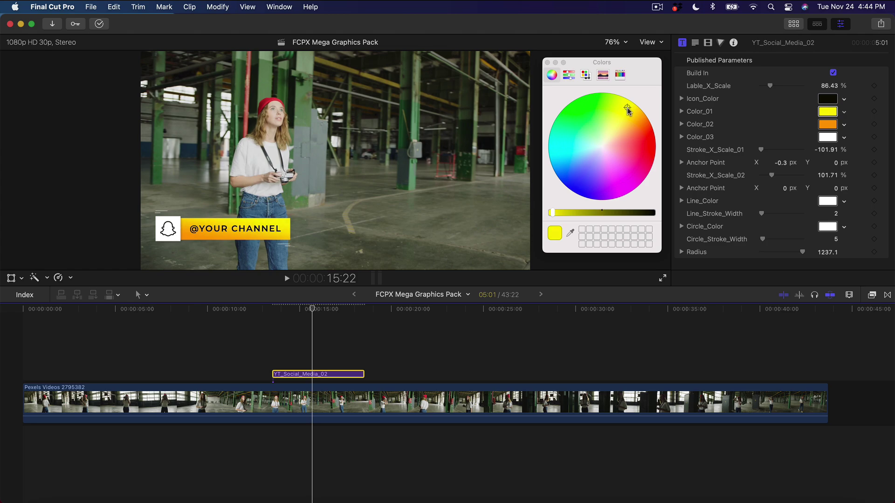
pyautogui.click(548, 63)
# Step: Set Stroke_X_Scale_01 to 91.92 %
pyautogui.scroll(-1, 764, 156)
pyautogui.scroll(1, 765, 155)
pyautogui.click(760, 150)
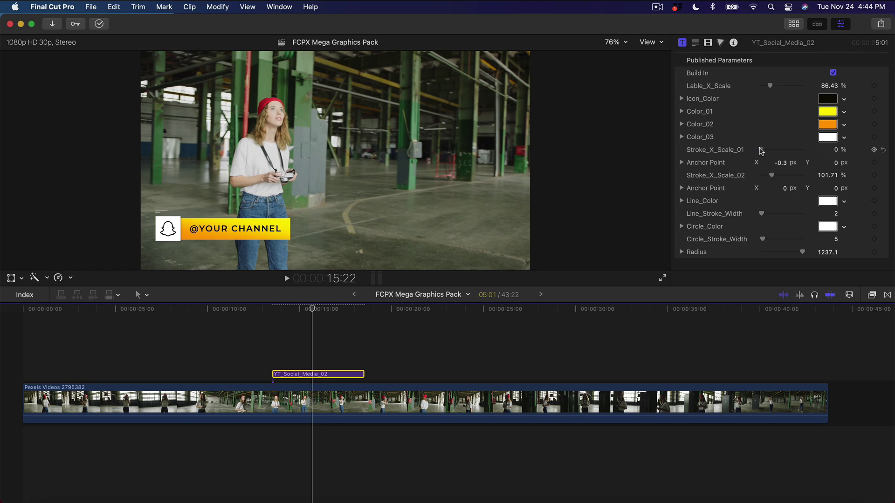
pyautogui.moveTo(758, 150); pyautogui.dragTo(771, 151)
pyautogui.click(695, 43)
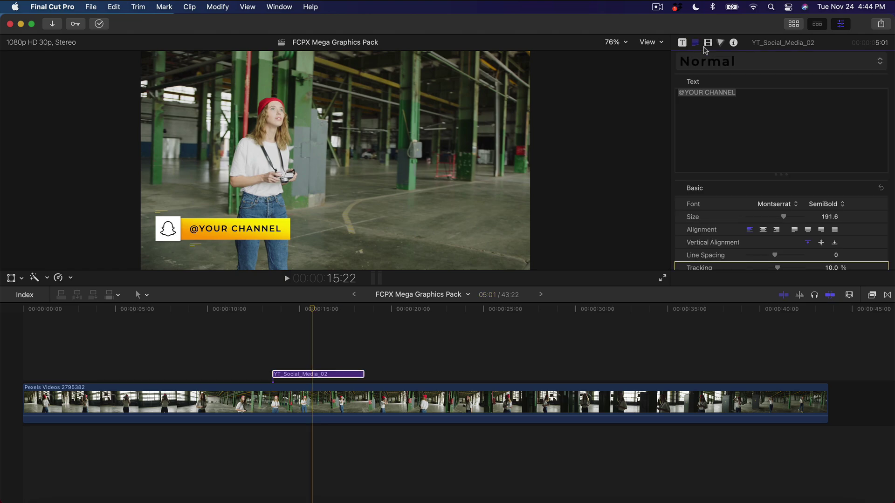
pyautogui.click(711, 92)
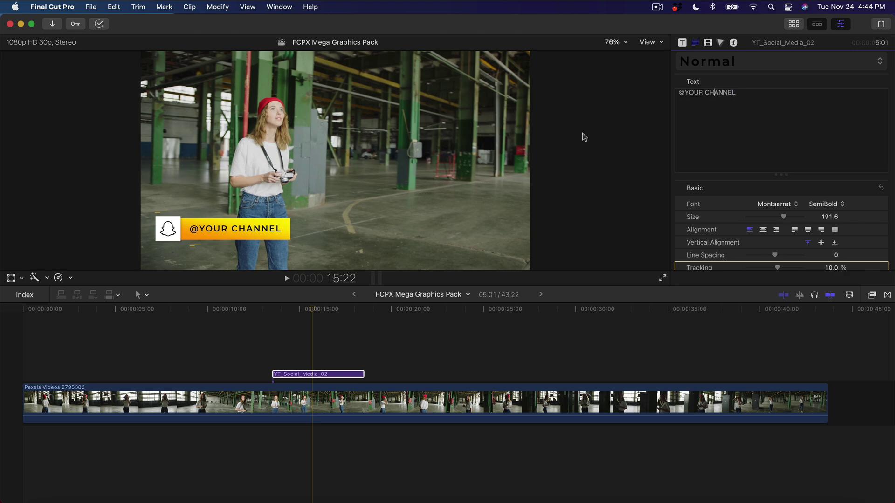
pyautogui.tripleClick(708, 93)
pyautogui.moveTo(683, 93); pyautogui.dragTo(741, 94)
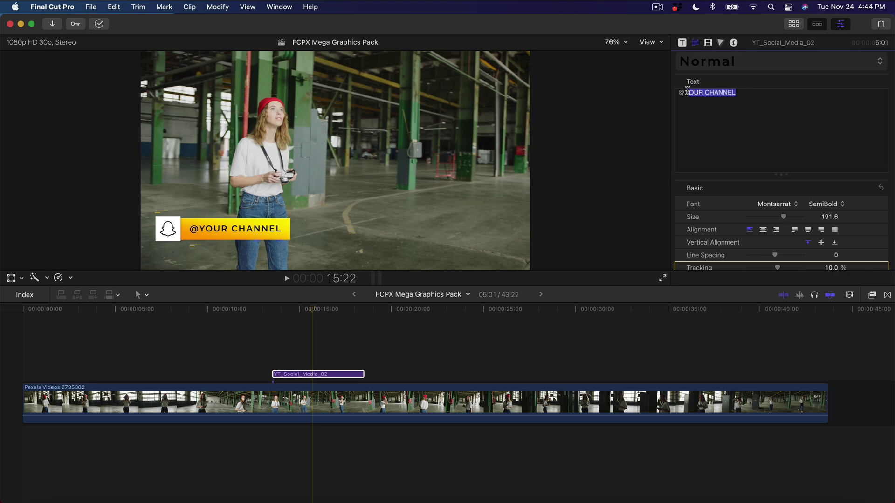
pyautogui.write('Y')
pyautogui.press('BackSpace')
pyautogui.write('KINGTUTSPRO')
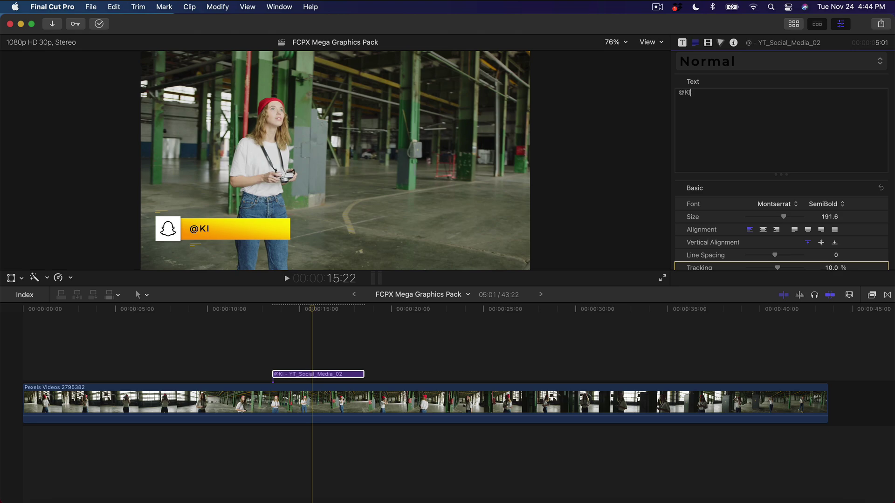
pyautogui.tripleClick(739, 92)
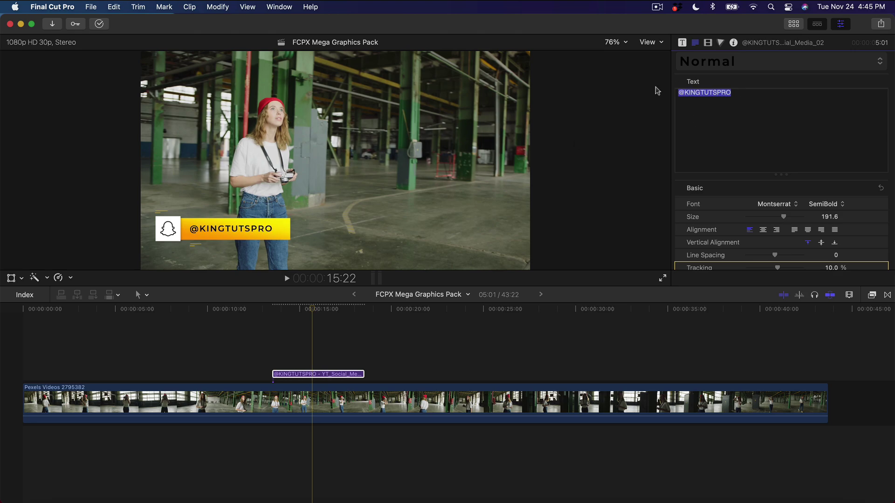
pyautogui.scroll(-2, 764, 177)
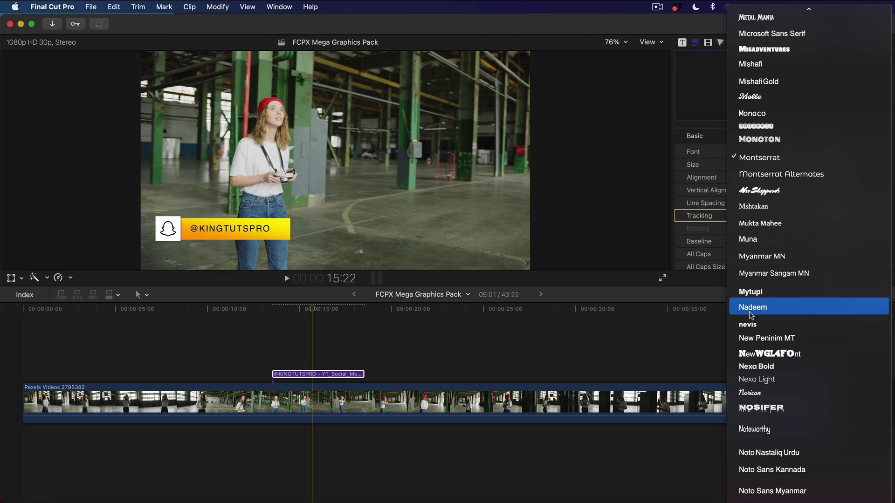
# Step: Check the font and weight lists, keeping Montserrat SemiBold
pyautogui.press('Escape')
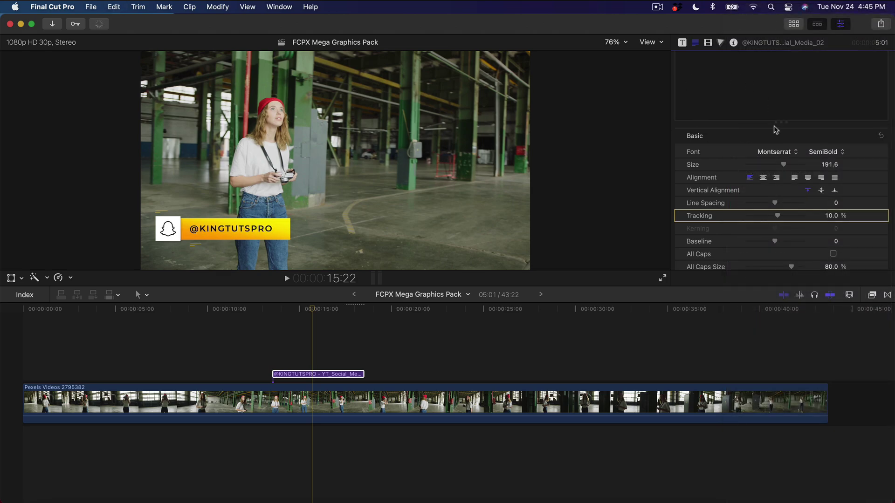
pyautogui.click(824, 151)
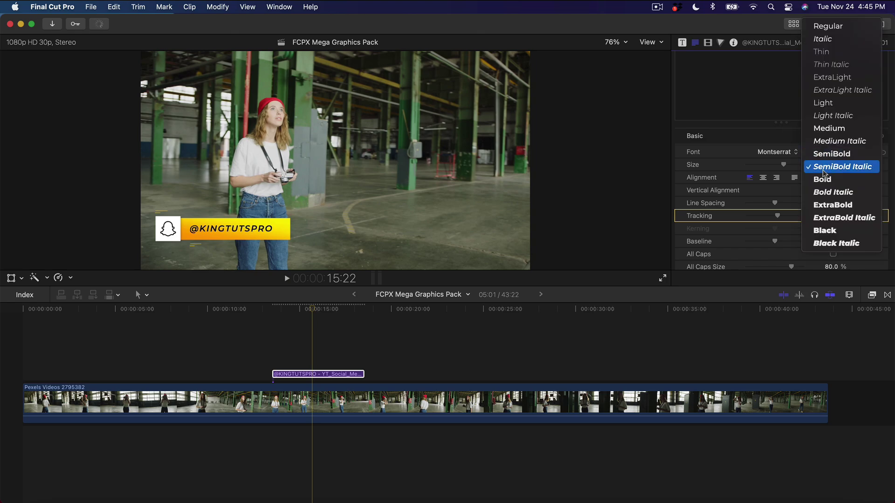
pyautogui.press('Escape')
pyautogui.scroll(-15, 781, 172)
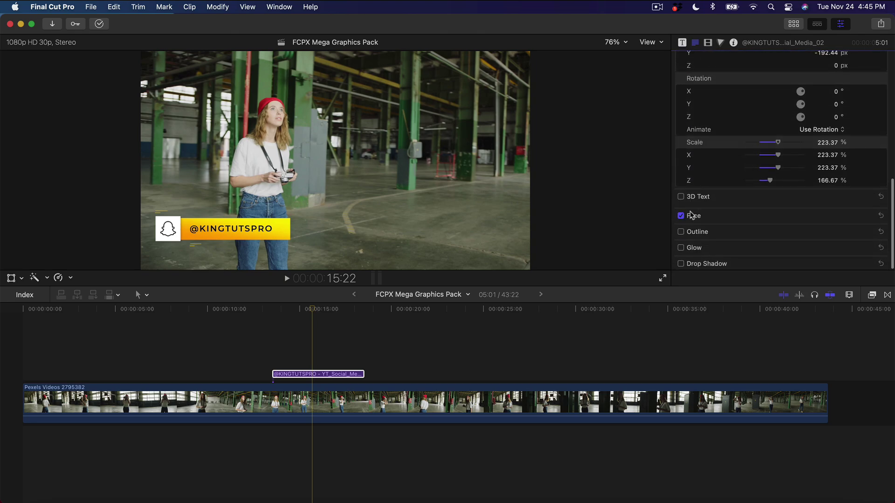
# Step: Make the text's Face colour white, then delete the Snapchat title from the timeline
pyautogui.click(865, 214)
pyautogui.scroll(-3, 820, 213)
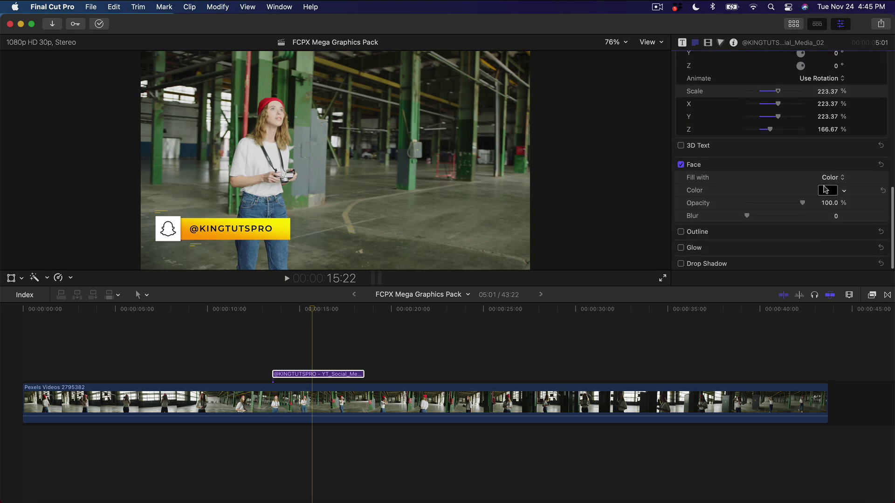
pyautogui.click(827, 190)
pyautogui.moveTo(568, 212); pyautogui.dragTo(550, 213)
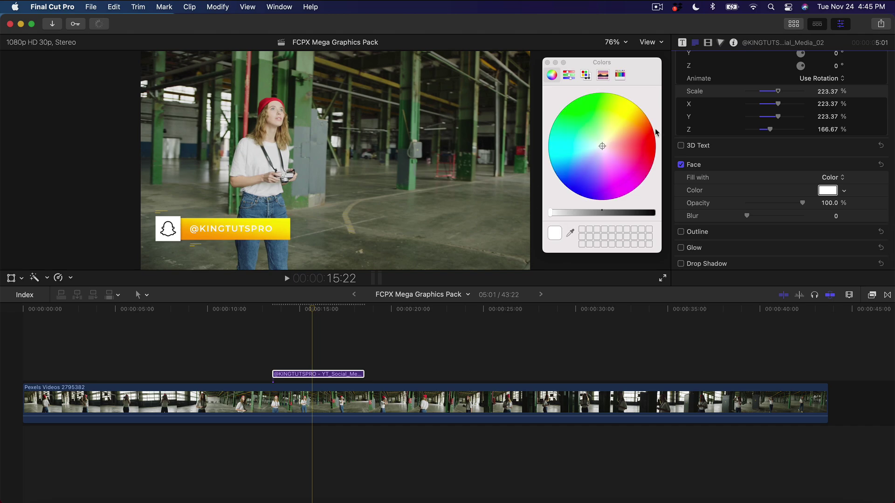
pyautogui.click(547, 62)
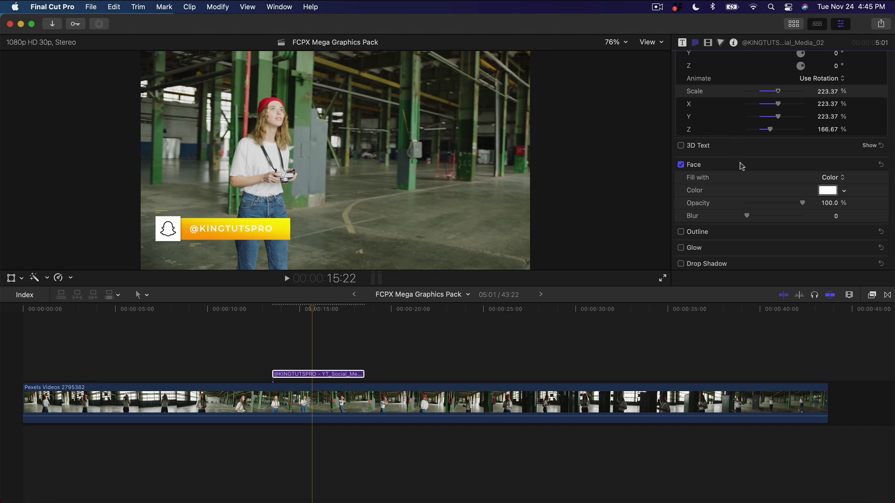
pyautogui.click(325, 374)
pyautogui.press('Delete')
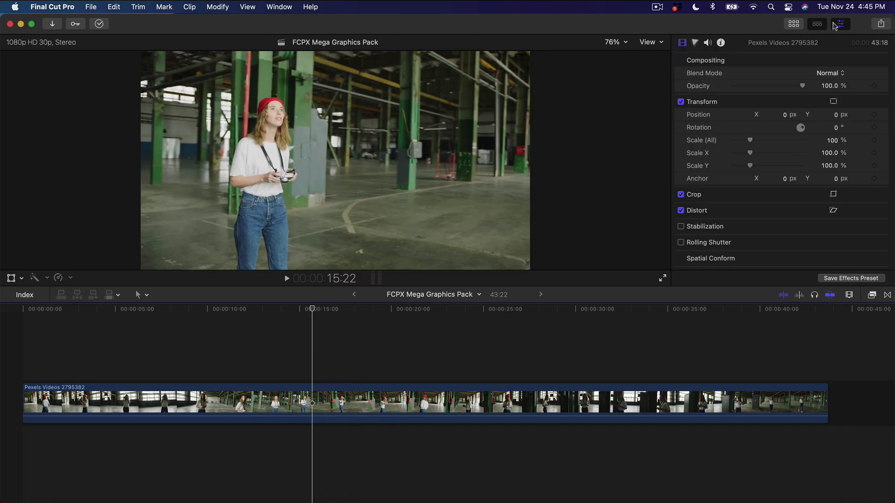
# Step: Add the YT_Opener_03 title above the start of the warehouse clip and preview it
pyautogui.click(793, 24)
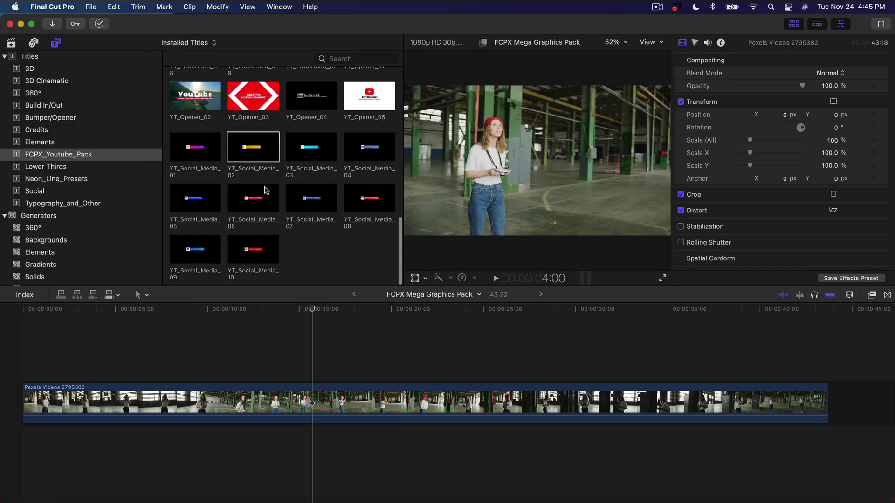
pyautogui.scroll(5, 251, 196)
pyautogui.click(253, 209)
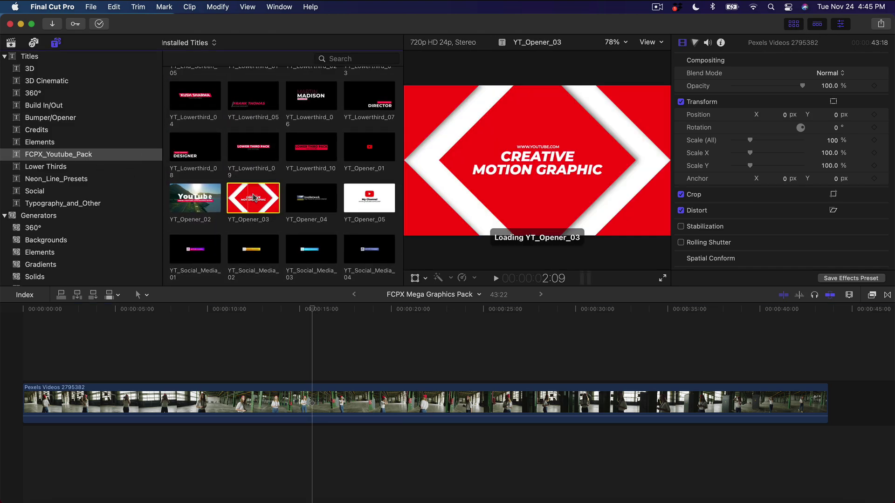
pyautogui.moveTo(231, 203); pyautogui.dragTo(26, 373)
pyautogui.press('space')
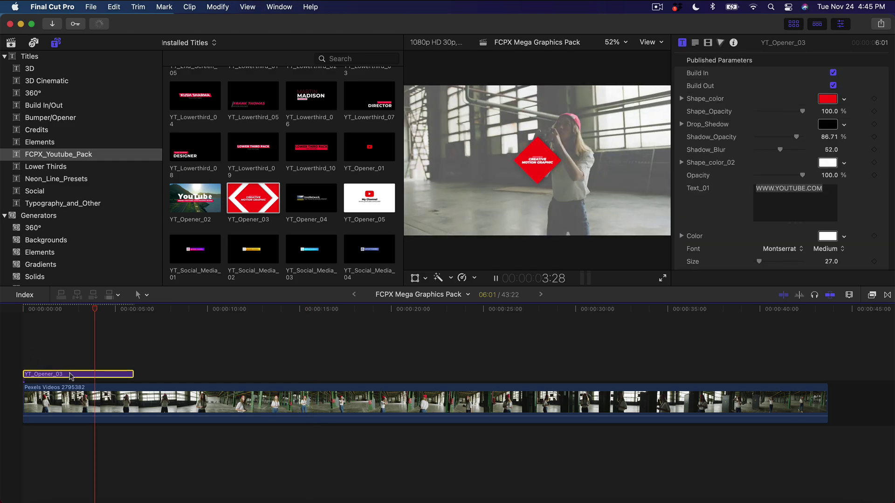
pyautogui.press('space')
# Step: Delete YT_Opener_03 from the timeline and scroll the FCPX_Youtube_Pack titles toward the annotations
pyautogui.press('Delete')
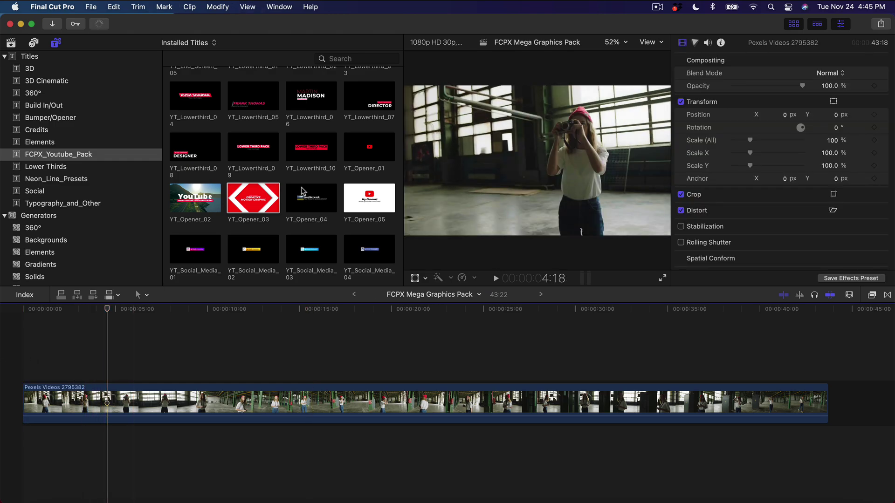
pyautogui.scroll(5, 230, 199)
pyautogui.scroll(5, 229, 200)
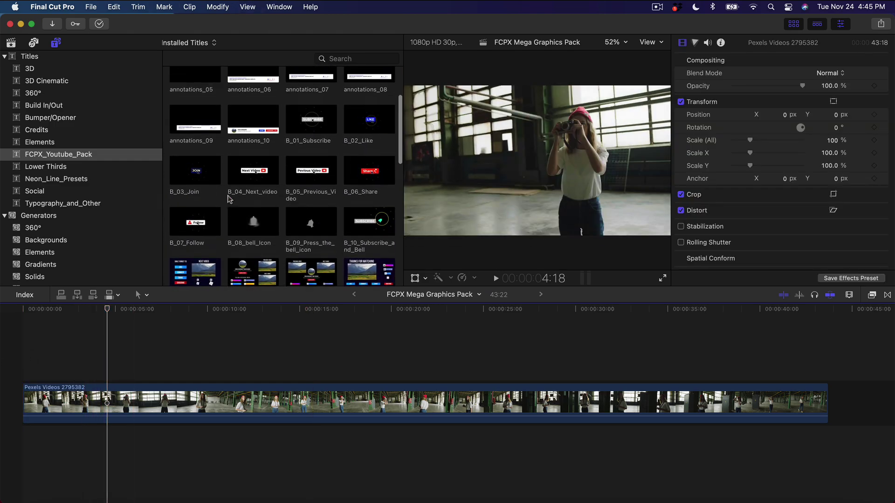
# Step: Connect the annotations_10 subscribe bar above the warehouse clip and preview it
pyautogui.click(257, 186)
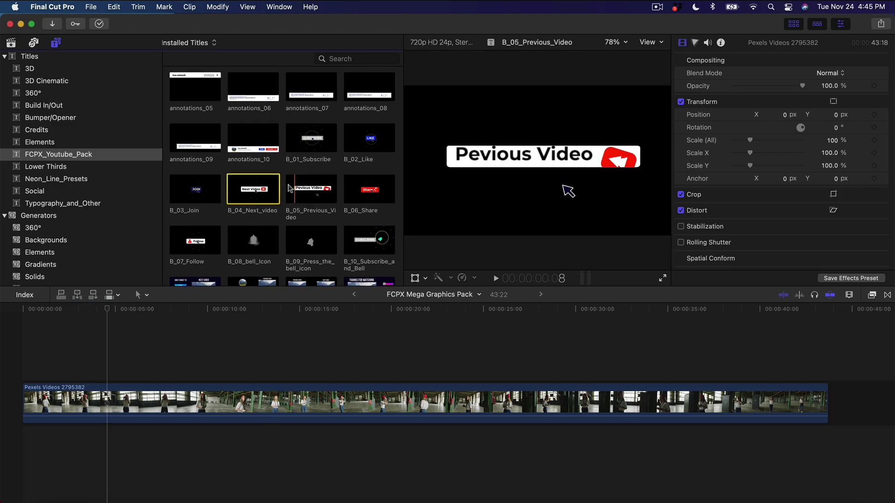
pyautogui.click(243, 138)
pyautogui.moveTo(200, 329); pyautogui.dragTo(211, 373)
pyautogui.press('space')
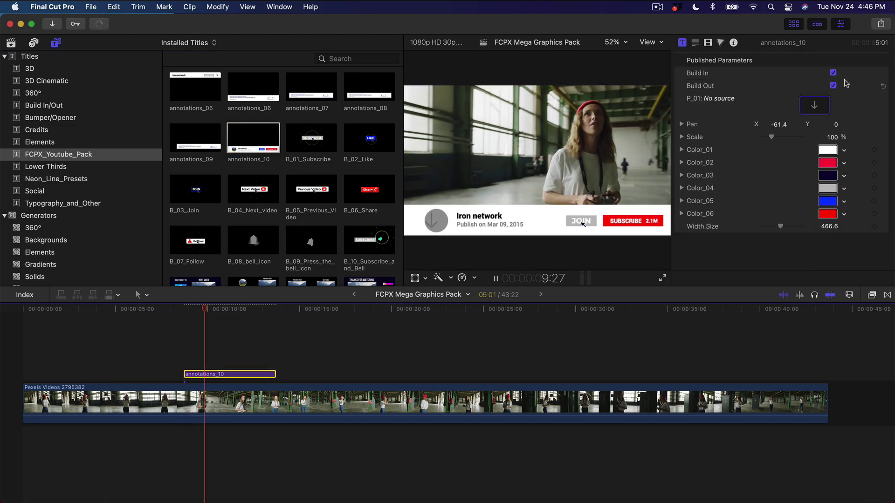
pyautogui.press('space')
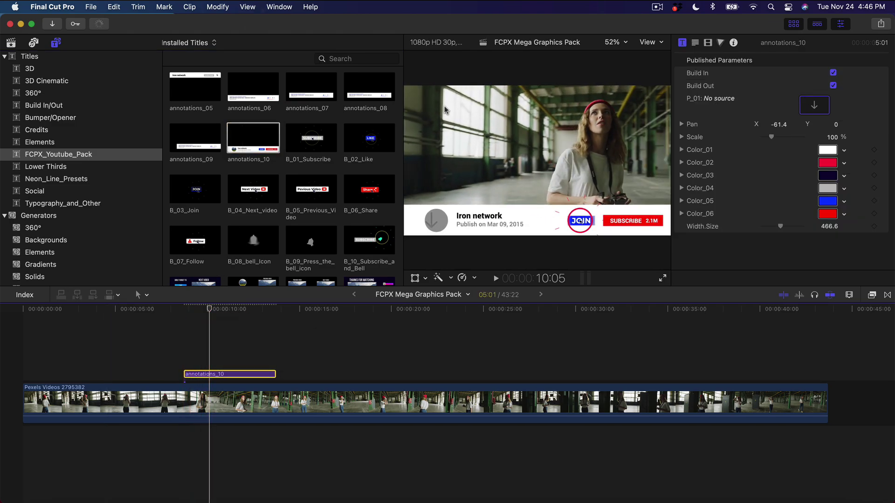
# Step: Import profile.jpg into the library via the Cmd-I media import window
pyautogui.click(11, 43)
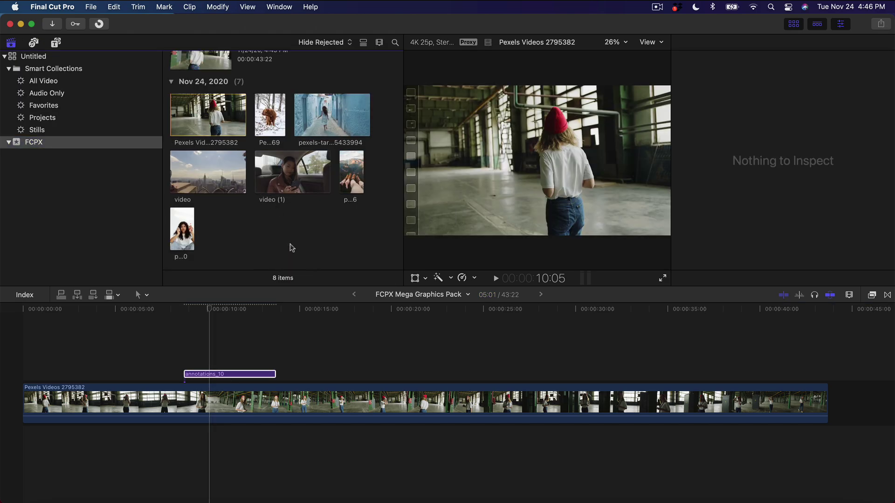
pyautogui.press('super+i')
pyautogui.scroll(-10, 230, 424)
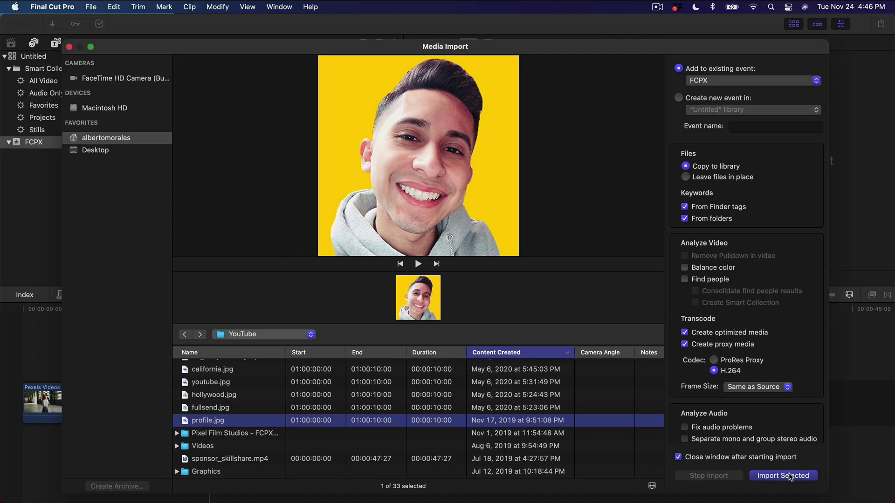
pyautogui.click(783, 475)
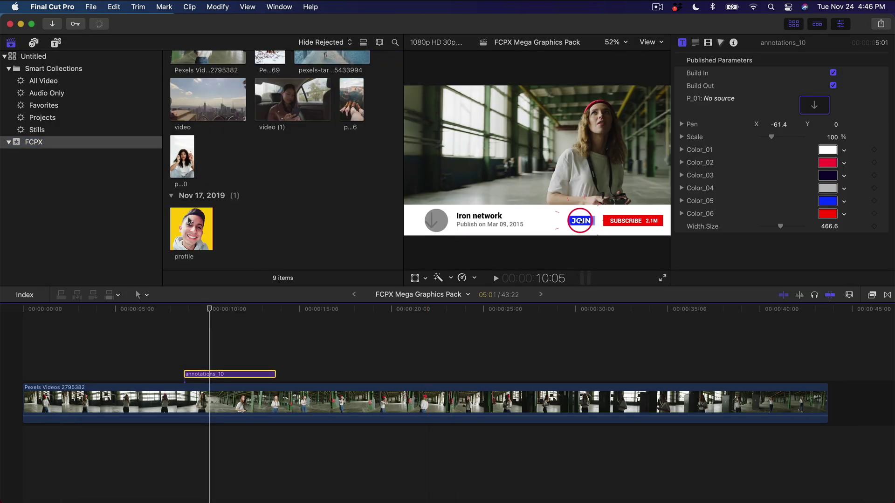